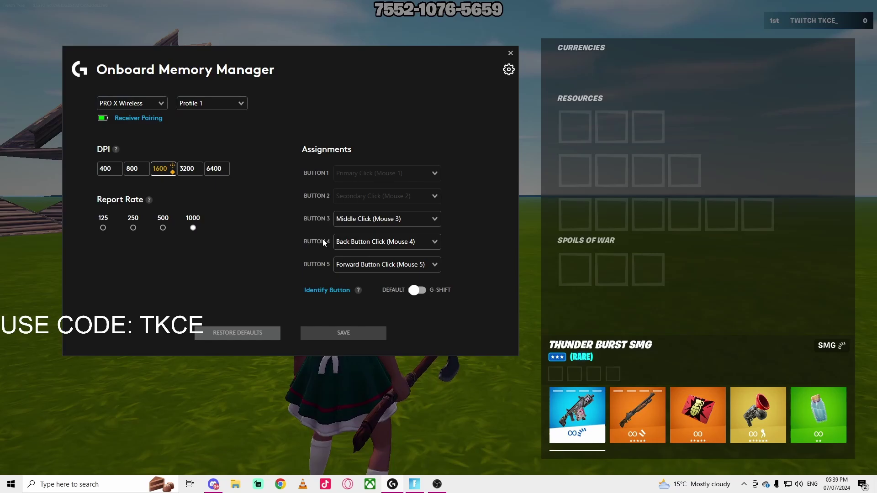
Try 6400 and then 400 as the mouse's current DPI
{"action": "right_click", "coordinate": [217, 168]}
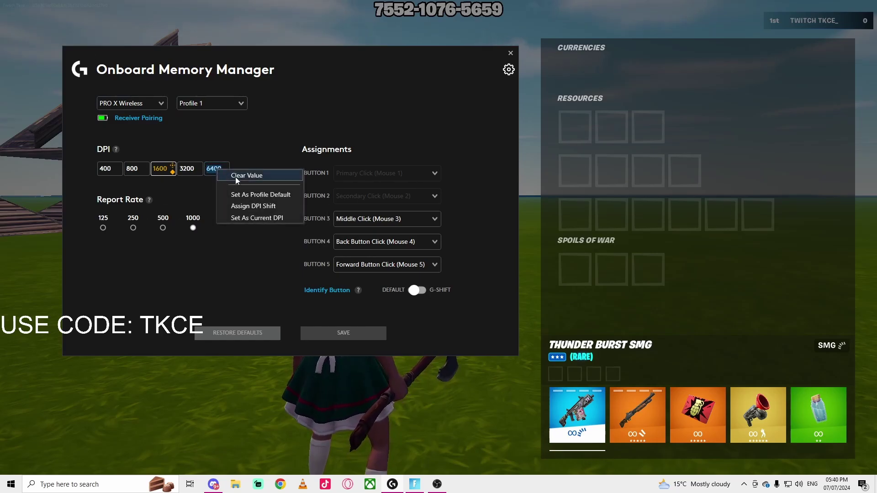
{"action": "left_click", "coordinate": [255, 217]}
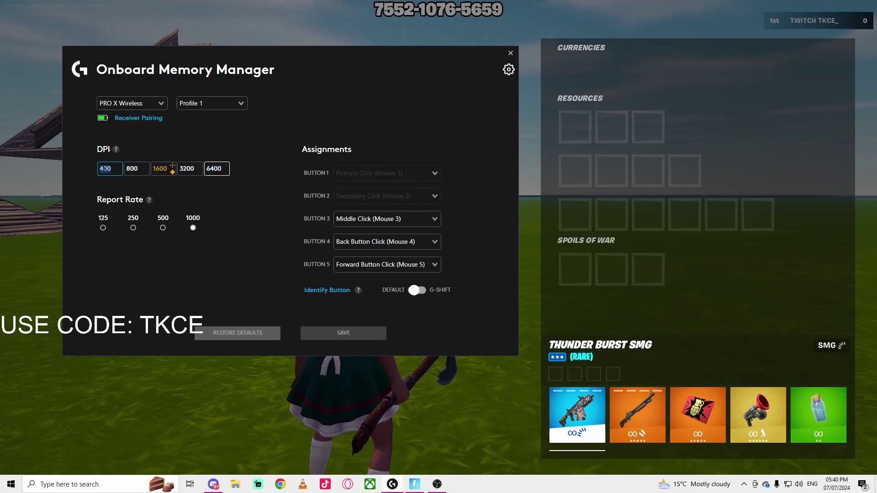
{"action": "right_click", "coordinate": [104, 168]}
{"action": "left_click", "coordinate": [158, 215]}
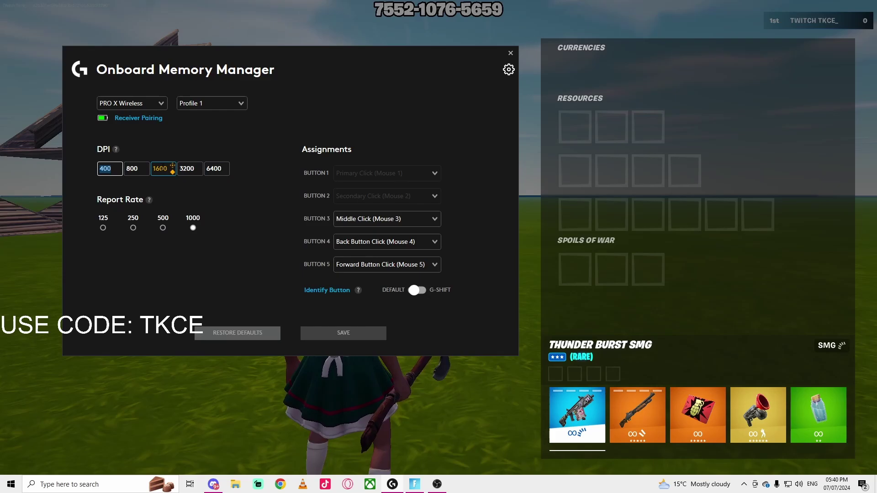
Make the third DPI slot the mouse's current DPI and enter 1600 as its value
{"action": "right_click", "coordinate": [159, 168]}
{"action": "left_click", "coordinate": [203, 218]}
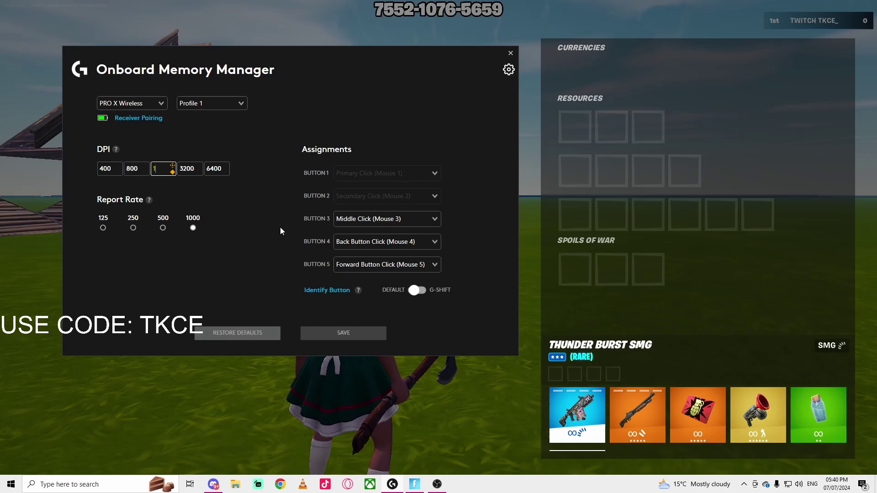
{"action": "type", "text": "600"}
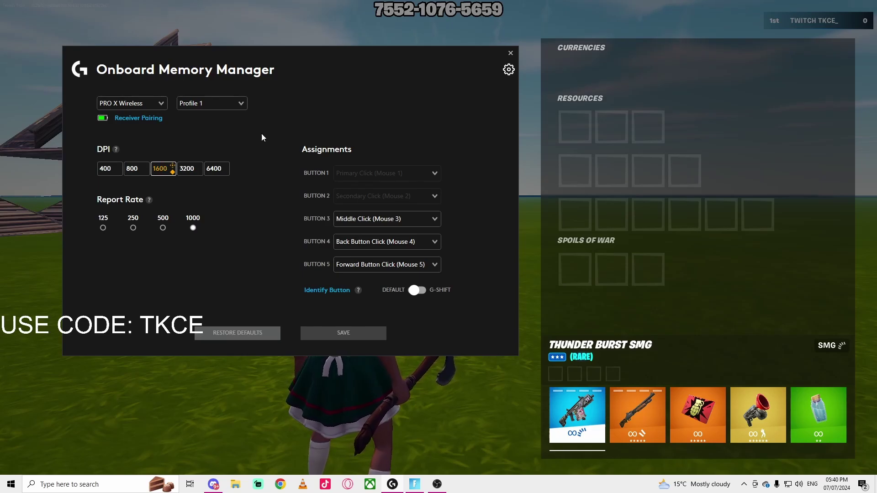
{"action": "right_click", "coordinate": [168, 169]}
{"action": "left_click", "coordinate": [341, 137]}
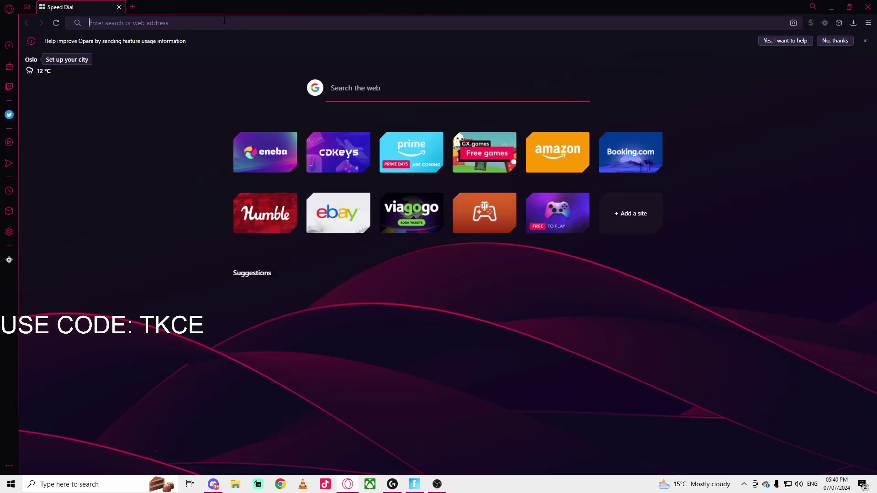
Switch to the Opera browser and search the web for "model o"
{"action": "type", "text": "mo"}
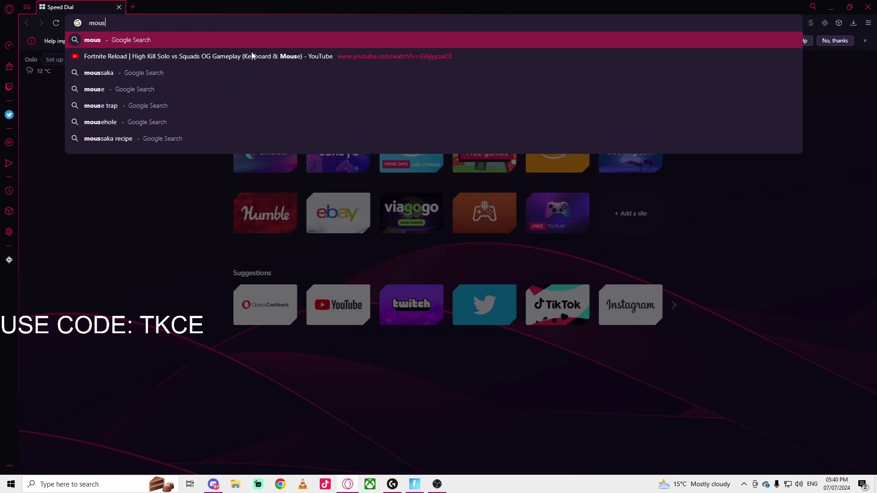
{"action": "type", "text": "del o"}
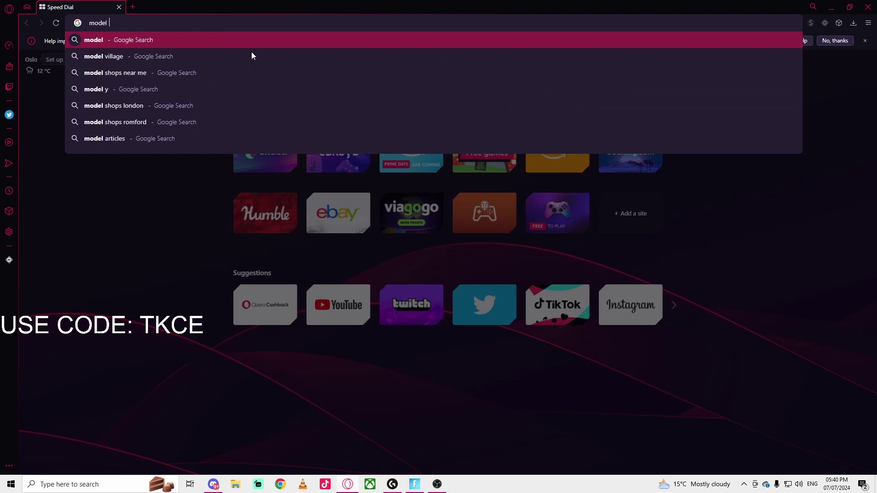
{"action": "key", "text": "Return"}
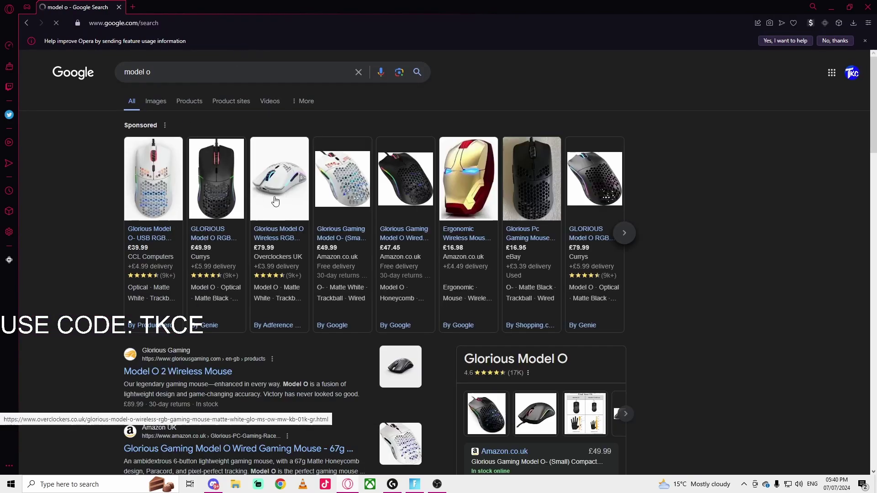
Search the web for "mouse" in a new tab and look through the product results
{"action": "left_click", "coordinate": [133, 7]}
{"action": "type", "text": "mouse"}
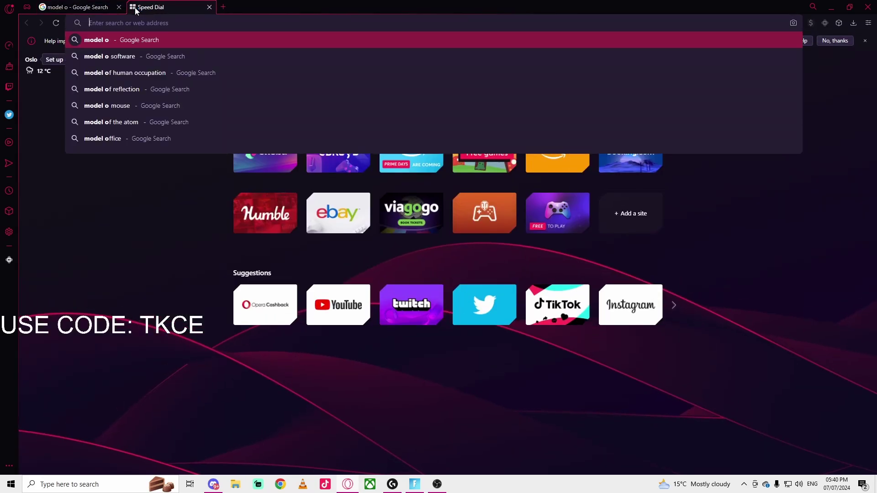
{"action": "key", "text": "Return"}
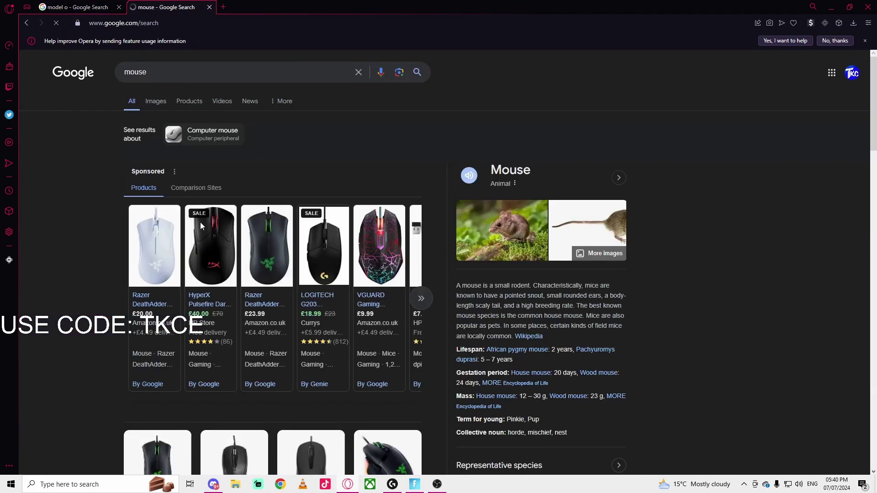
{"action": "scroll", "coordinate": [154, 323], "scroll_direction": "down", "scroll_amount": 4}
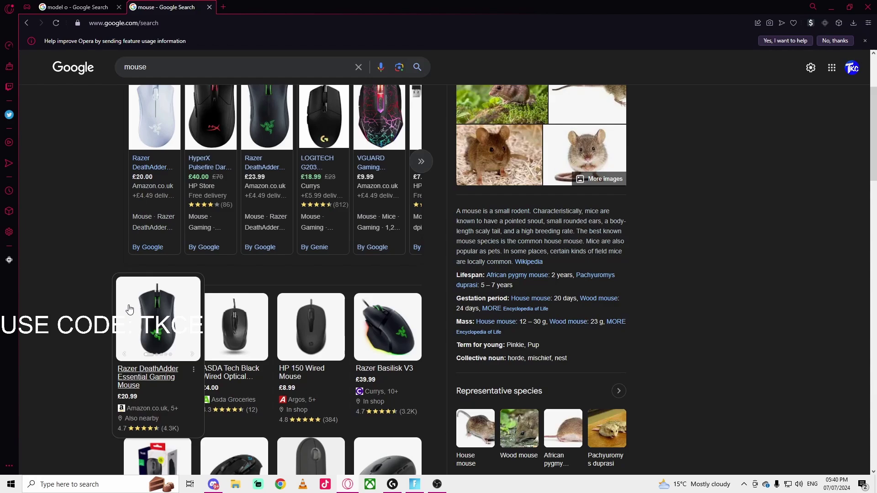
{"action": "scroll", "coordinate": [69, 306], "scroll_direction": "down", "scroll_amount": 5}
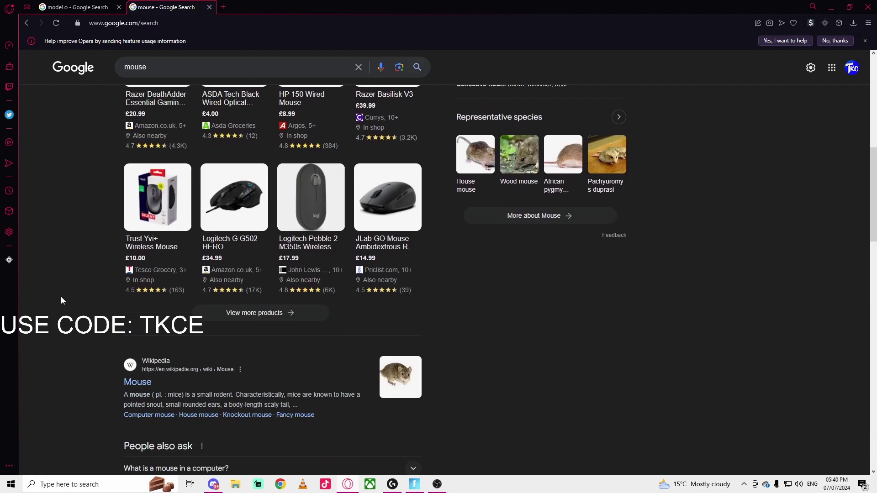
{"action": "scroll", "coordinate": [48, 283], "scroll_direction": "up", "scroll_amount": 4}
{"action": "scroll", "coordinate": [47, 283], "scroll_direction": "up", "scroll_amount": 5}
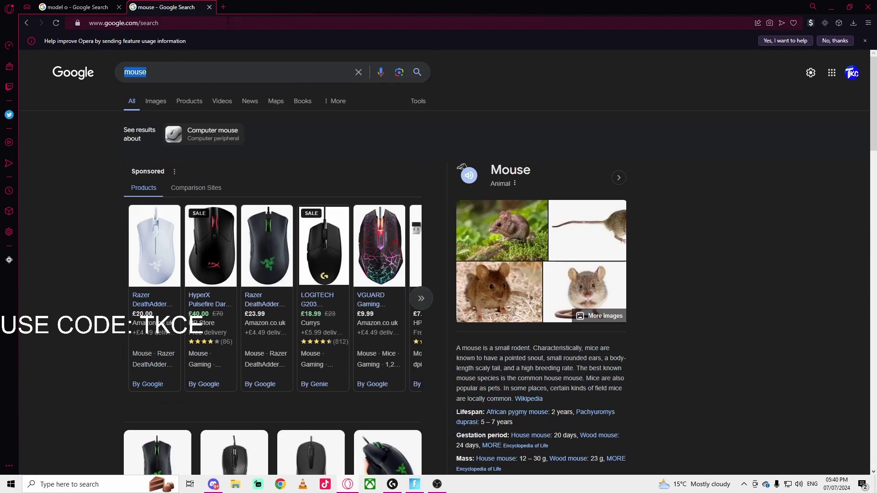
Search Amazon for "gaming mouse" in a new tab and look through the listed mice
{"action": "left_click", "coordinate": [223, 7]}
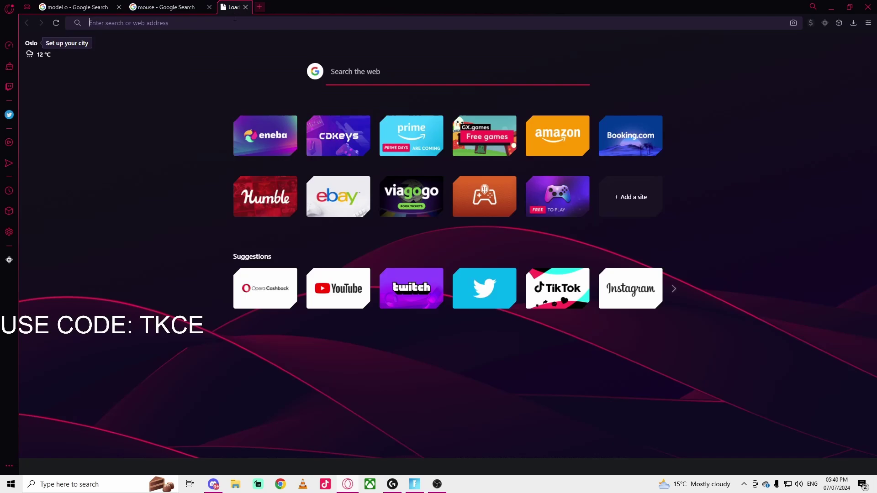
{"action": "type", "text": "amazon.co.uk"}
{"action": "key", "text": "Return"}
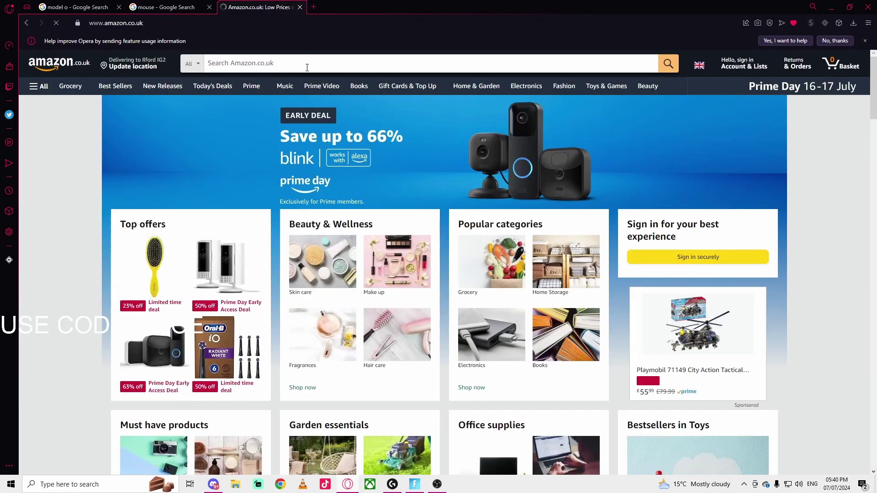
{"action": "left_click", "coordinate": [307, 67]}
{"action": "type", "text": "ga"}
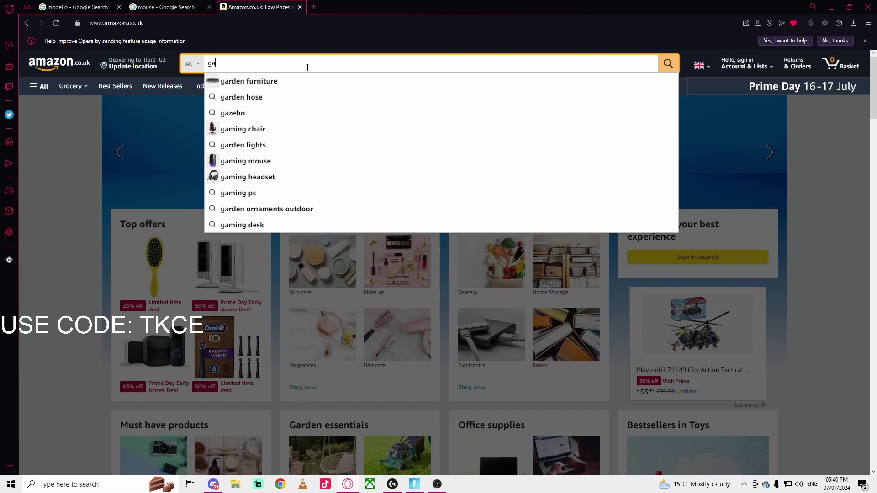
{"action": "type", "text": "ming mouse"}
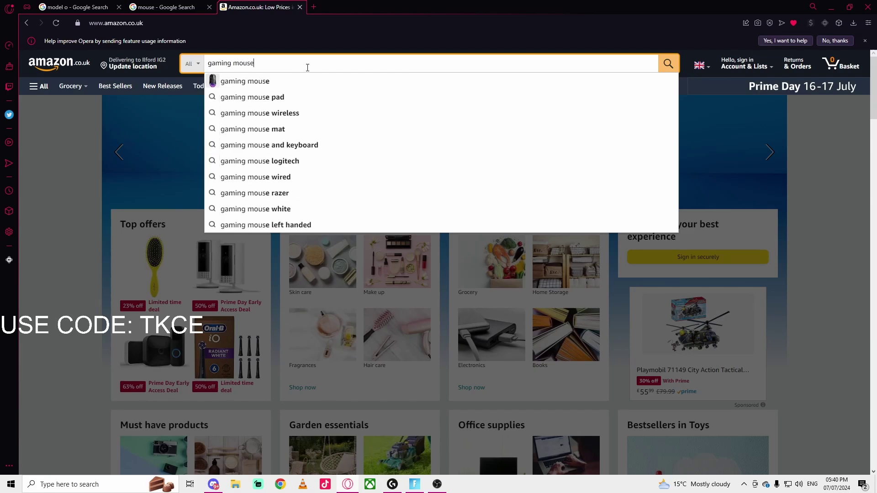
{"action": "key", "text": "Return"}
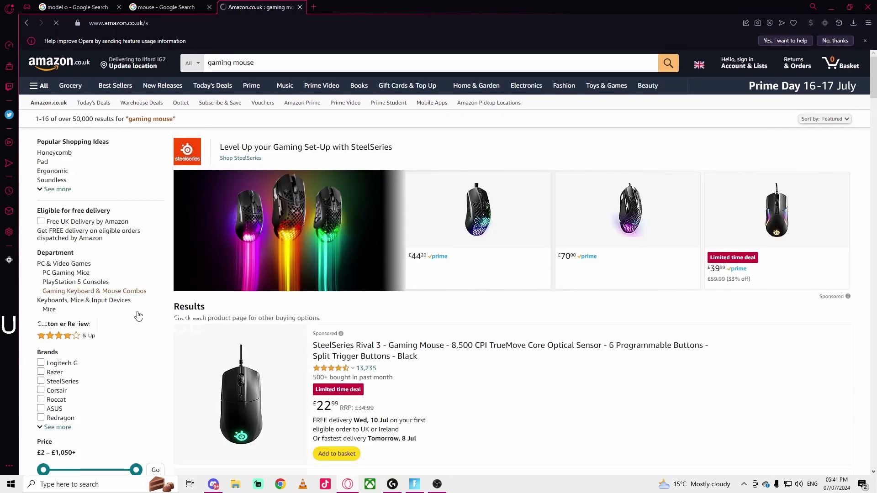
{"action": "scroll", "coordinate": [251, 367], "scroll_direction": "down", "scroll_amount": 6}
{"action": "scroll", "coordinate": [252, 366], "scroll_direction": "down", "scroll_amount": 1}
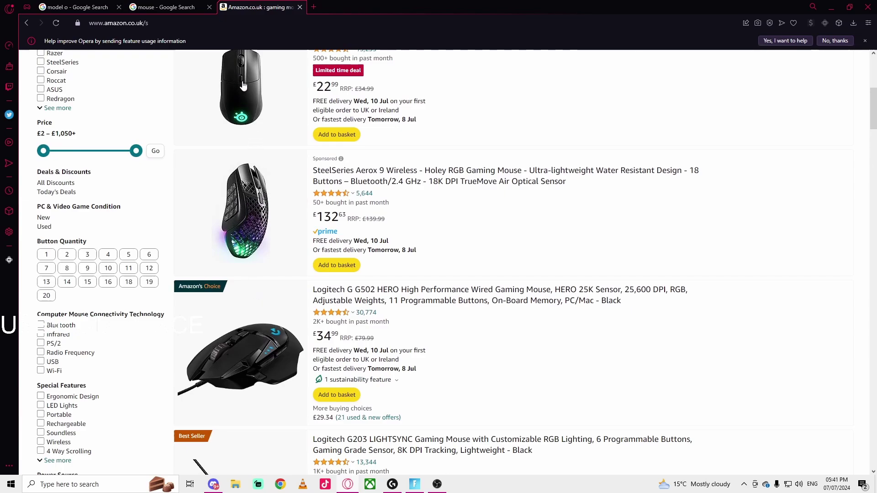
{"action": "scroll", "coordinate": [250, 360], "scroll_direction": "down", "scroll_amount": 6}
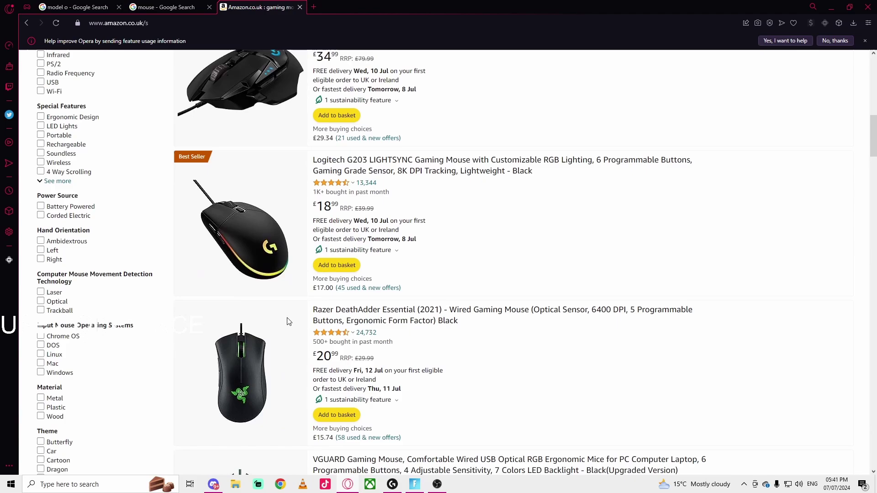
{"action": "scroll", "coordinate": [289, 321], "scroll_direction": "down", "scroll_amount": 3}
Search Amazon for "mouse" in another new tab and look through the standard mice for comparison
{"action": "left_click", "coordinate": [314, 7]}
{"action": "type", "text": "amazon"}
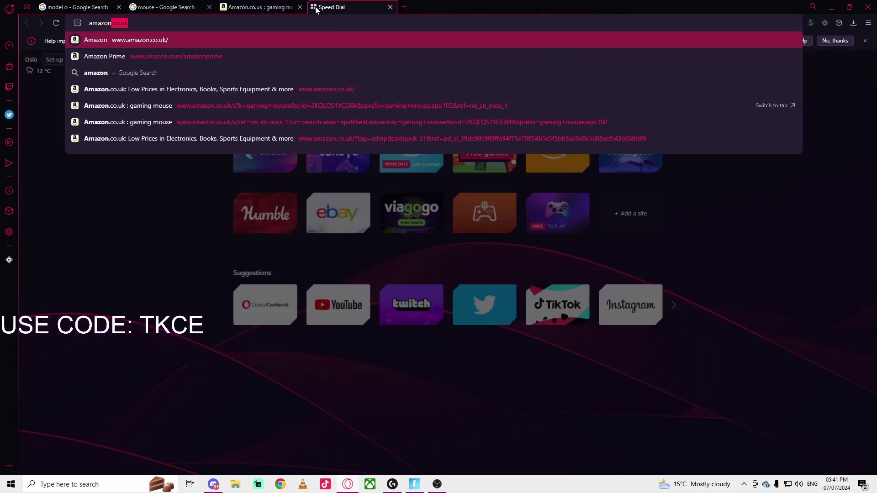
{"action": "key", "text": "Return"}
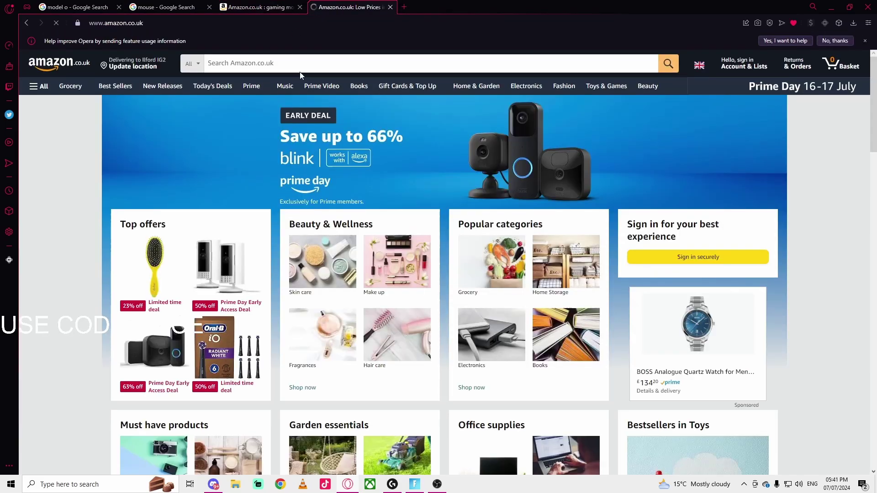
{"action": "left_click", "coordinate": [309, 63]}
{"action": "type", "text": "mouse"}
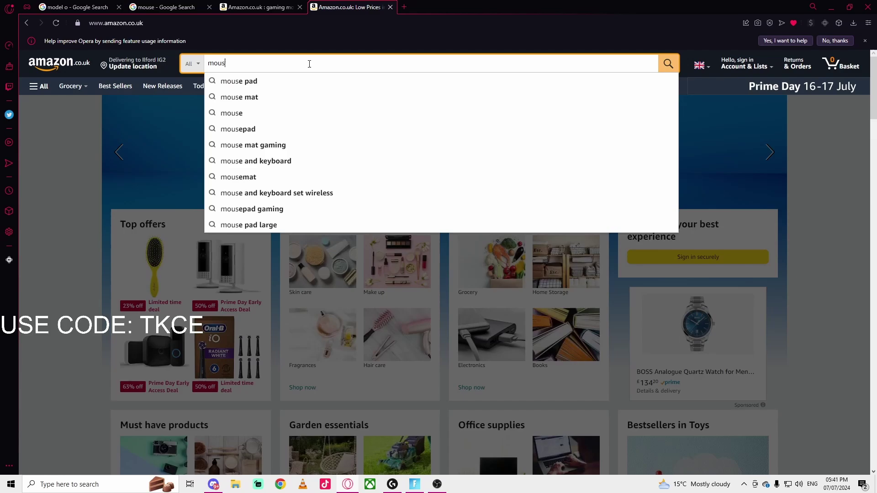
{"action": "key", "text": "Return"}
{"action": "scroll", "coordinate": [250, 198], "scroll_direction": "down", "scroll_amount": 2}
{"action": "scroll", "coordinate": [250, 201], "scroll_direction": "down", "scroll_amount": 1}
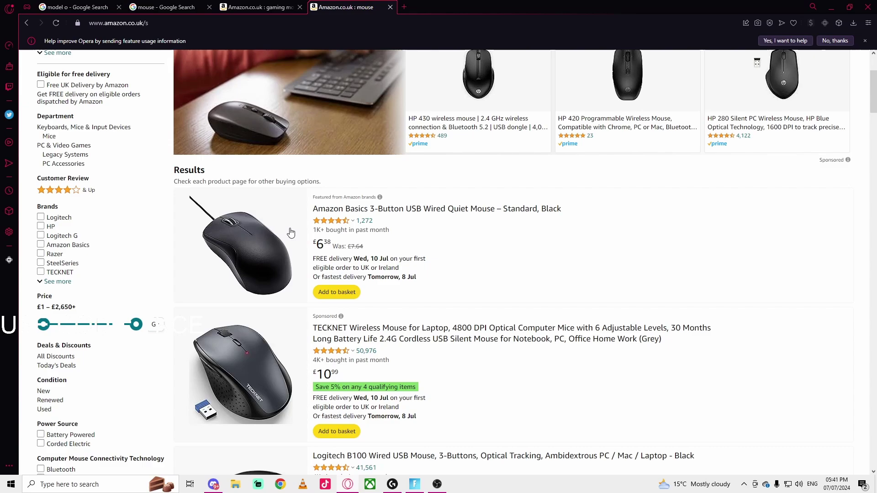
{"action": "scroll", "coordinate": [291, 233], "scroll_direction": "down", "scroll_amount": 5}
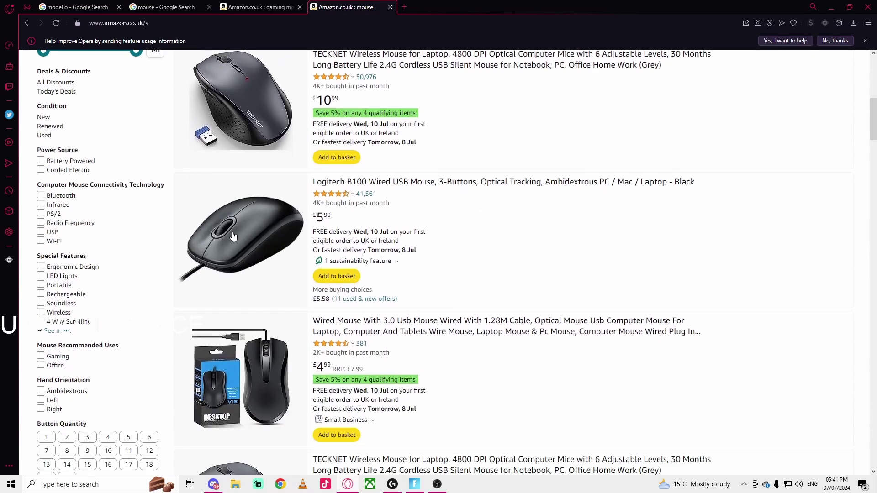
{"action": "scroll", "coordinate": [233, 235], "scroll_direction": "down", "scroll_amount": 2}
Return to the Amazon gaming mouse results and open the VersionTech Gaming Mouse listing in a new tab
{"action": "key", "text": "ctrl+Tab"}
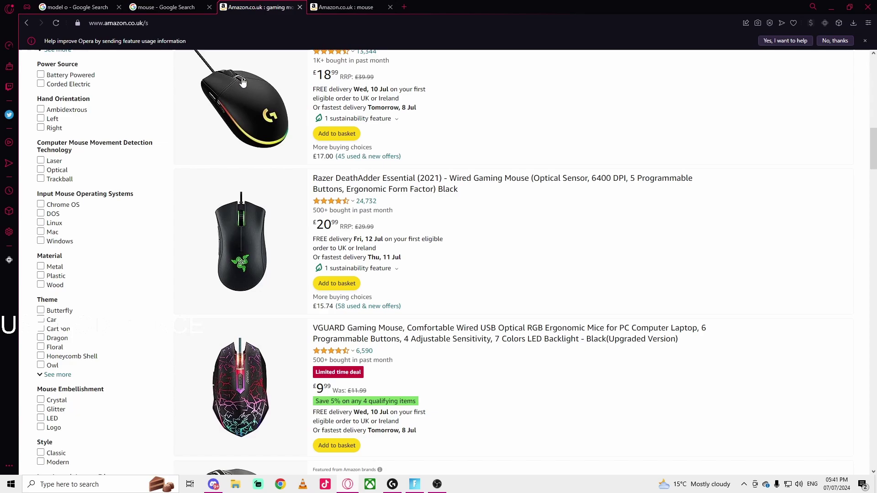
{"action": "scroll", "coordinate": [242, 243], "scroll_direction": "down", "scroll_amount": 3}
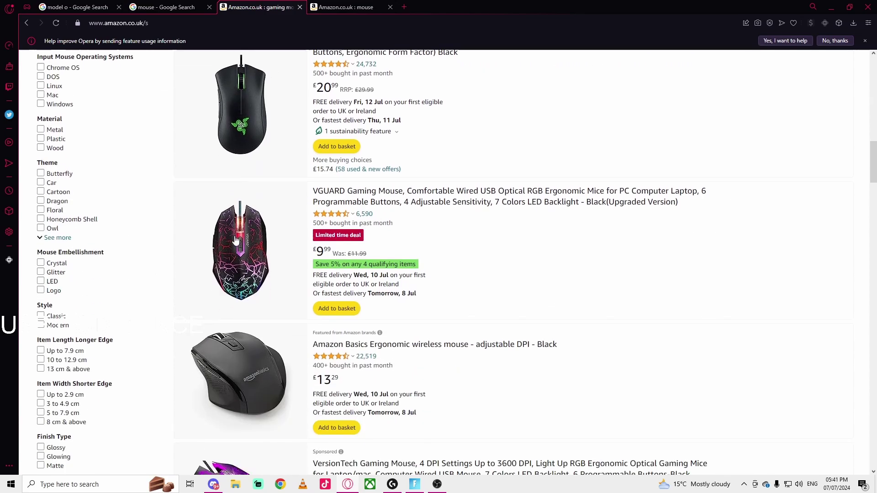
{"action": "scroll", "coordinate": [234, 348], "scroll_direction": "down", "scroll_amount": 9}
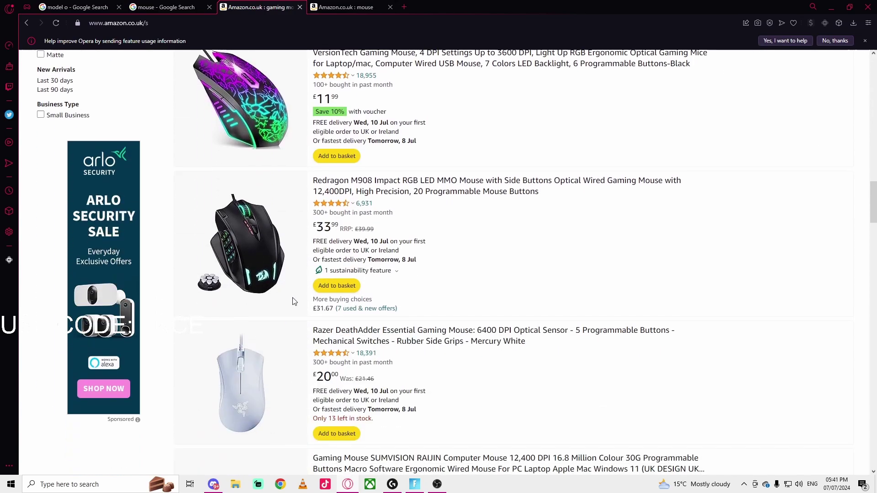
{"action": "scroll", "coordinate": [303, 268], "scroll_direction": "up", "scroll_amount": 3}
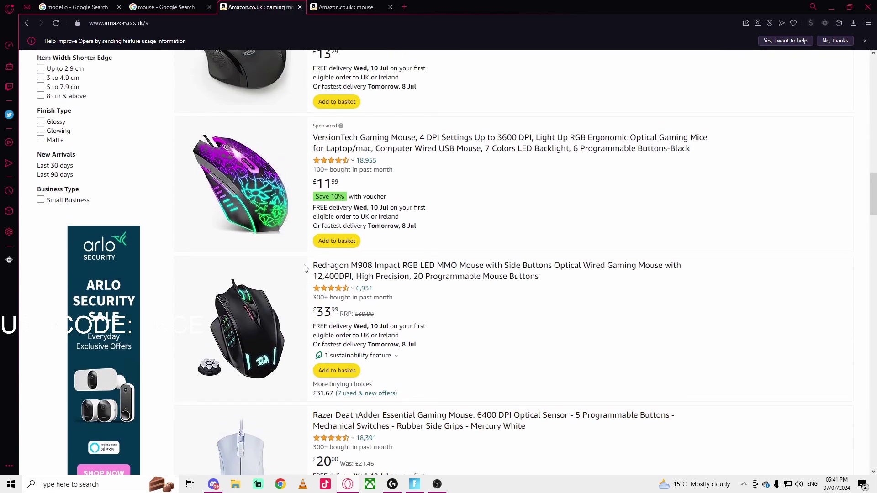
{"action": "scroll", "coordinate": [322, 234], "scroll_direction": "up", "scroll_amount": 2}
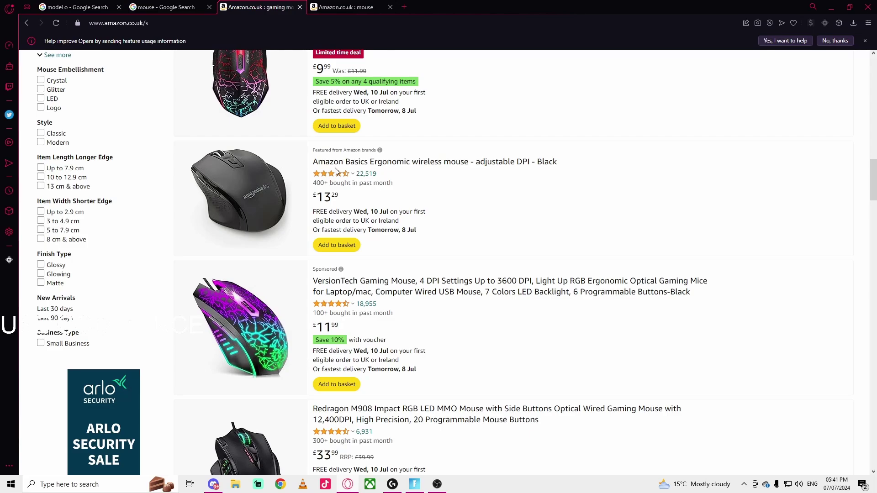
{"action": "right_click", "coordinate": [397, 292]}
{"action": "left_click", "coordinate": [411, 294]}
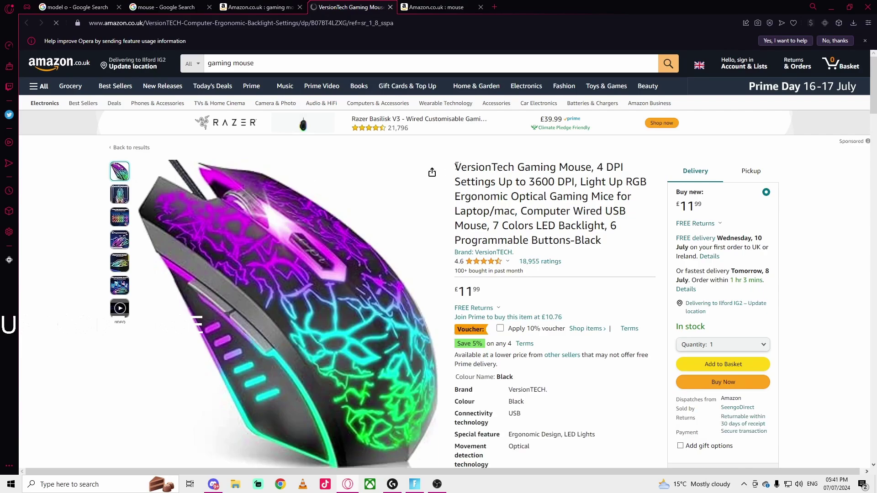
Copy the name "VersionTech Gaming Mouse" from the listing title and search the web for "VersionTech Gaming Mouse dpi software" in a new tab
{"action": "left_click_drag", "start_coordinate": [476, 163], "coordinate": [592, 165]}
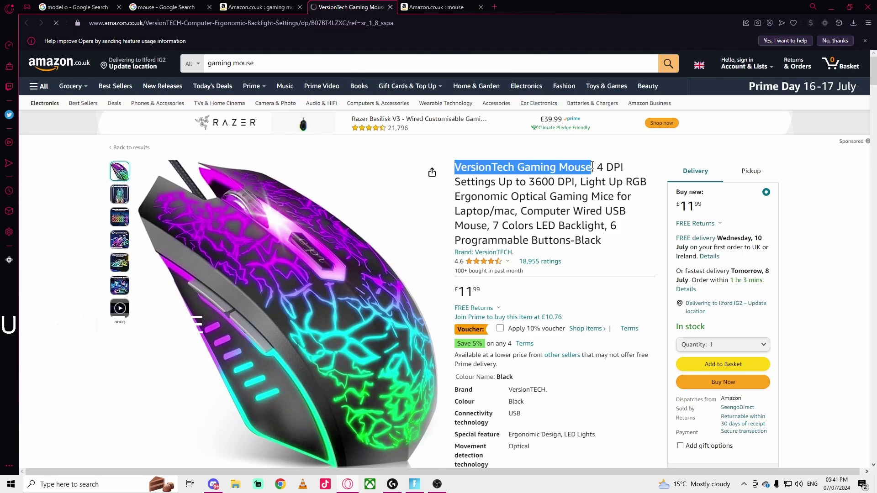
{"action": "key", "text": "ctrl+c"}
{"action": "left_click", "coordinate": [494, 7]}
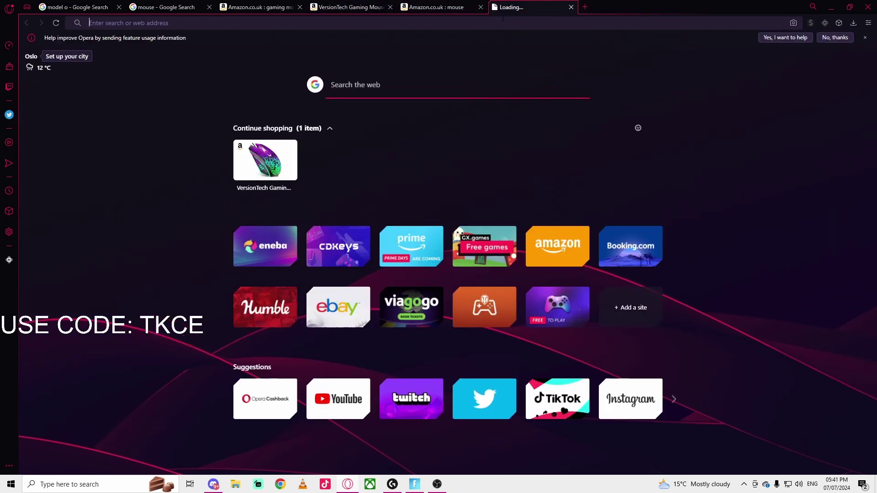
{"action": "key", "text": "ctrl+v"}
{"action": "type", "text": "dpi s"}
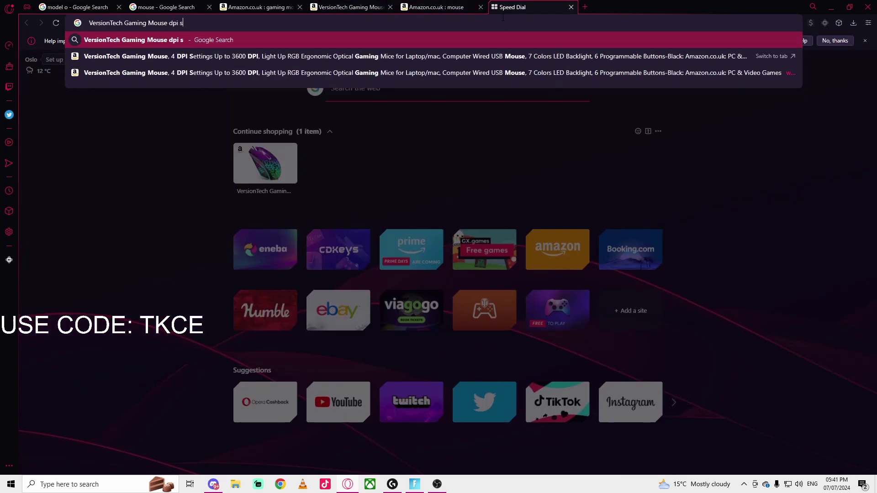
{"action": "type", "text": "oftware"}
{"action": "key", "text": "Return"}
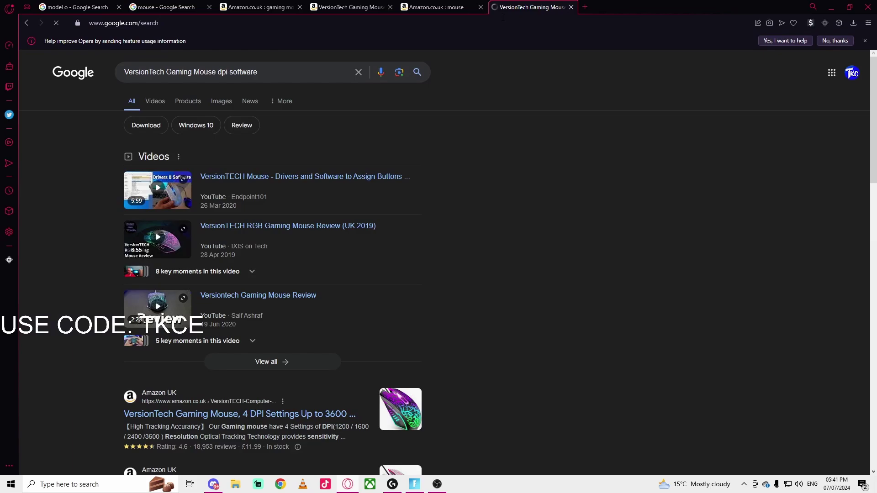
Look through the results for the mouse's software, checking the iversiontech.com support page in a separate tab and closing it
{"action": "scroll", "coordinate": [383, 239], "scroll_direction": "down", "scroll_amount": 9}
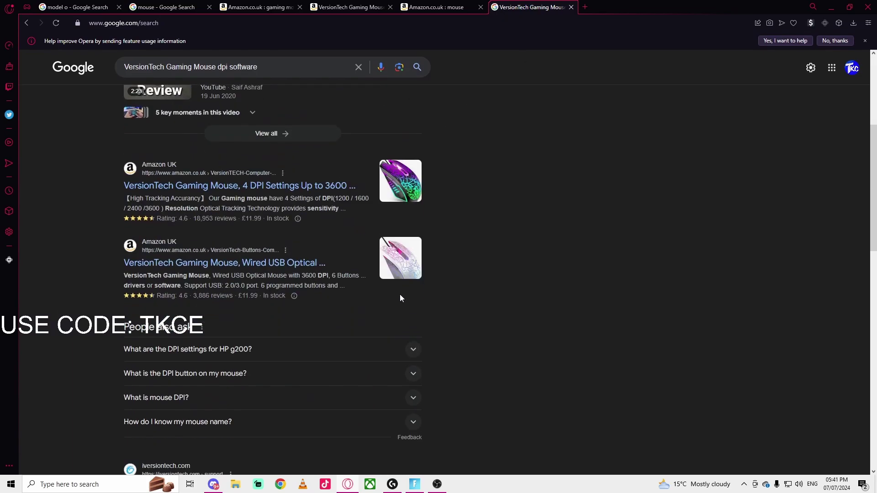
{"action": "right_click", "coordinate": [152, 309]}
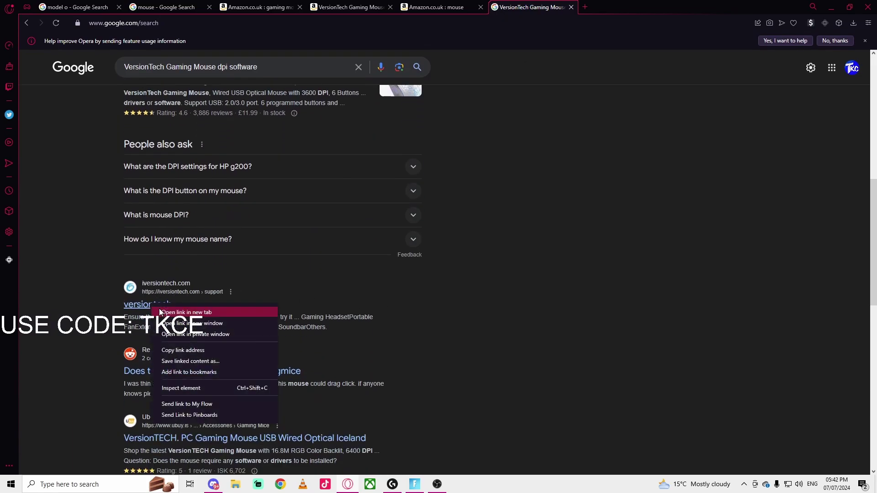
{"action": "left_click", "coordinate": [228, 314]}
{"action": "left_click", "coordinate": [598, 9]}
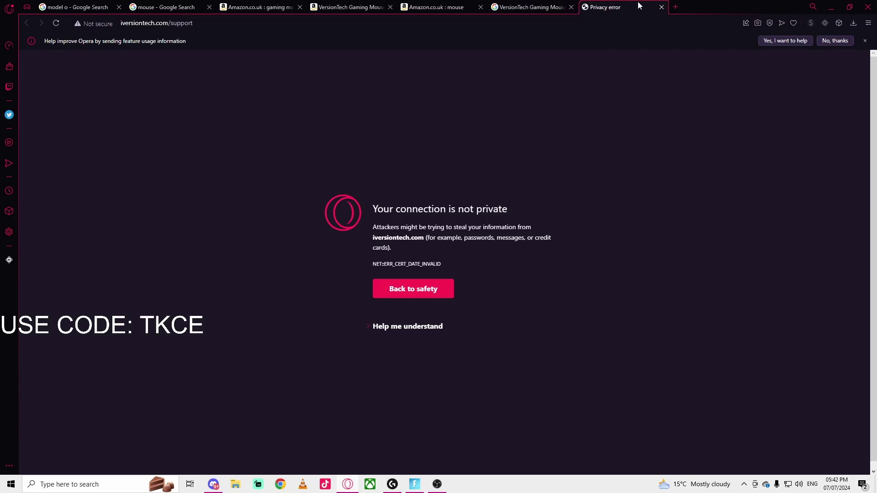
{"action": "left_click", "coordinate": [662, 7]}
{"action": "scroll", "coordinate": [334, 311], "scroll_direction": "down", "scroll_amount": 8}
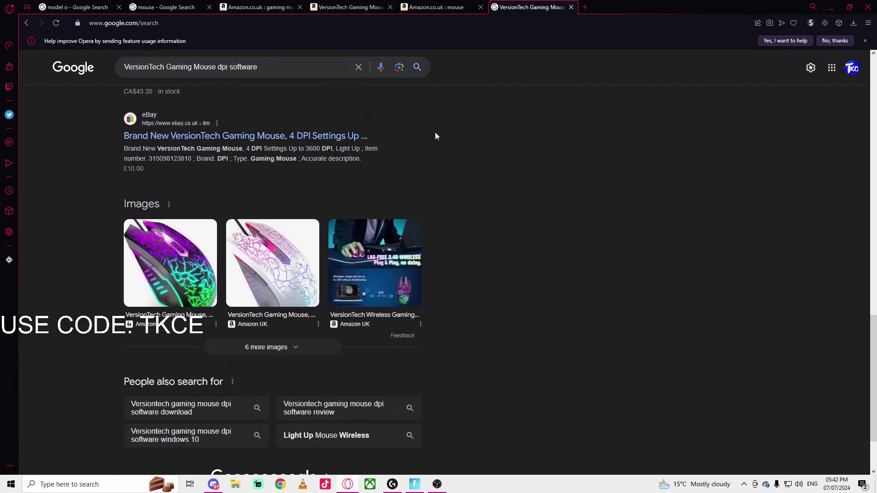
Search the web for "model o" in a new tab
{"action": "left_click", "coordinate": [585, 7]}
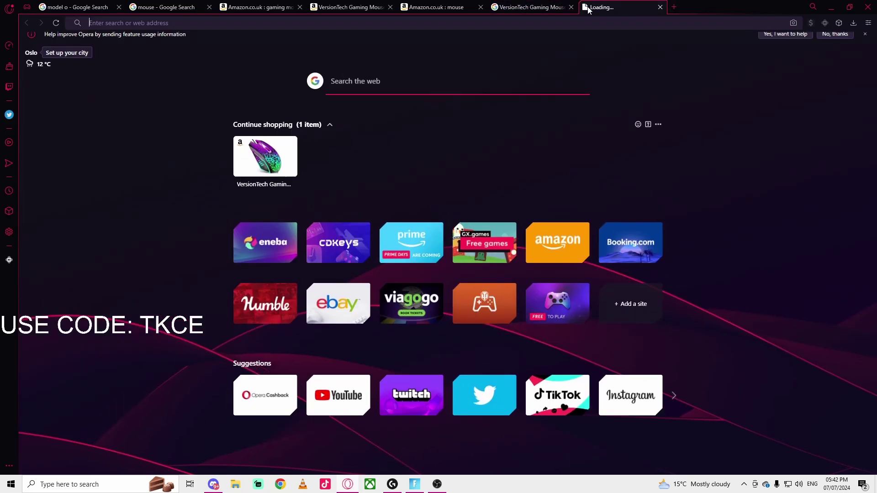
{"action": "type", "text": "model o"}
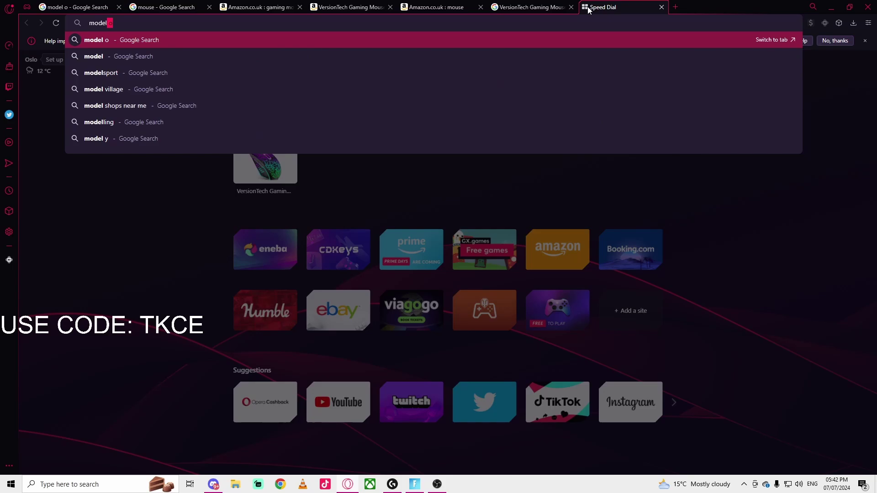
{"action": "key", "text": "Return"}
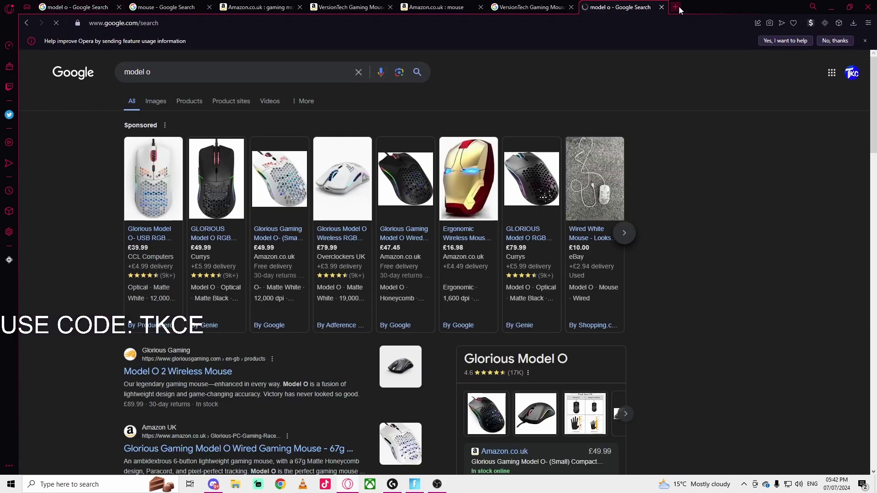
Search the web for "logitechi g pro superlight" in a new tab and briefly show its DPI settings in Onboard Memory Manager
{"action": "left_click", "coordinate": [676, 7]}
{"action": "type", "text": "logi"}
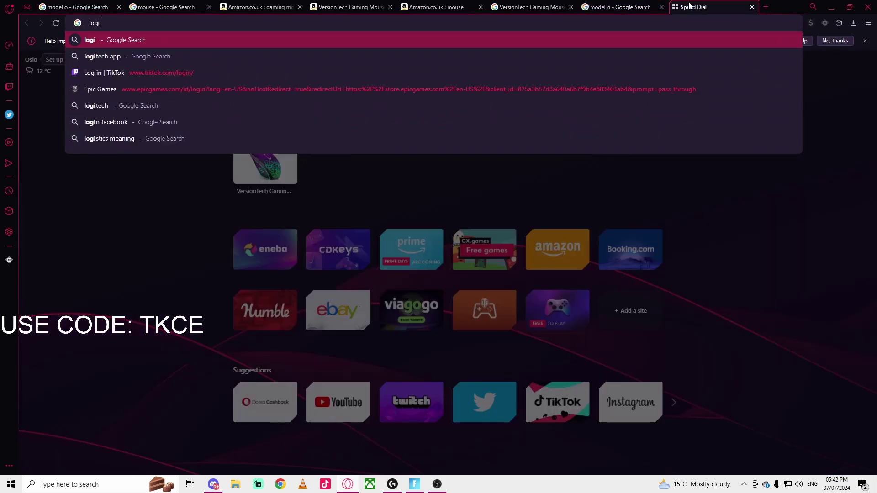
{"action": "type", "text": "techi g p"}
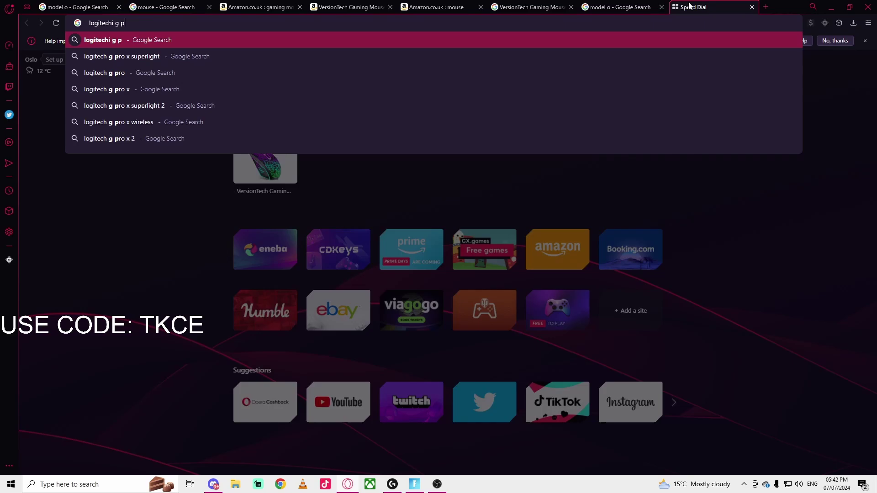
{"action": "type", "text": "ro superlight"}
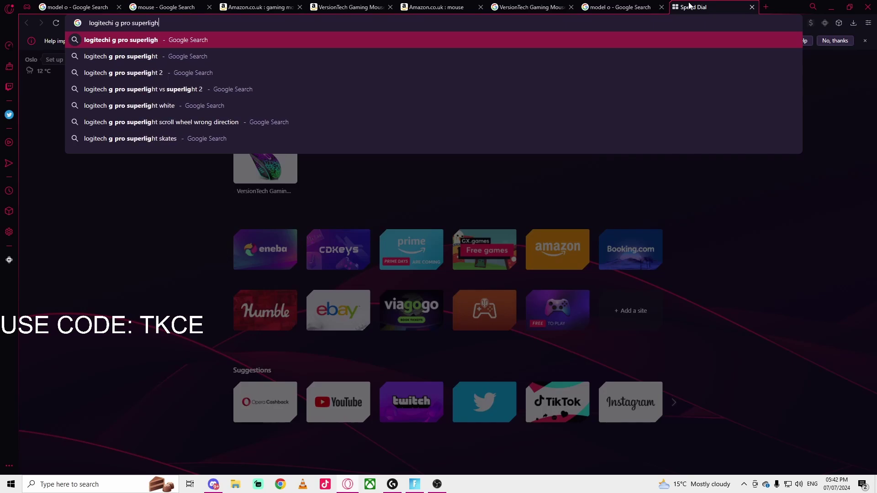
{"action": "key", "text": "Return"}
{"action": "left_click", "coordinate": [393, 486]}
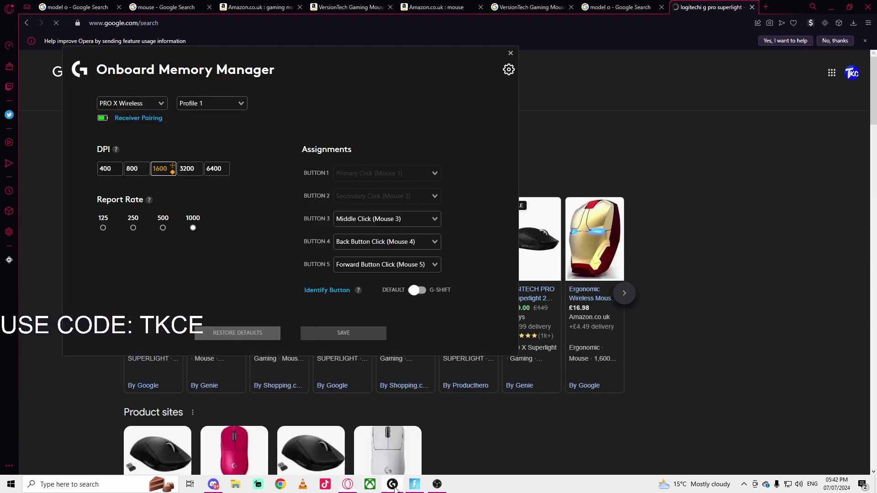
{"action": "left_click", "coordinate": [856, 218]}
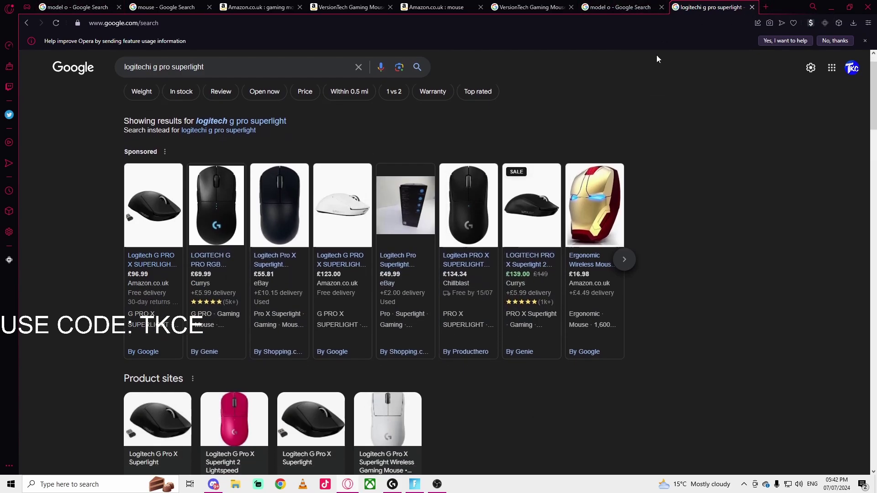
Search the web for "model o application software" in a new tab and look through the download results for the mouse's software
{"action": "left_click", "coordinate": [645, 5]}
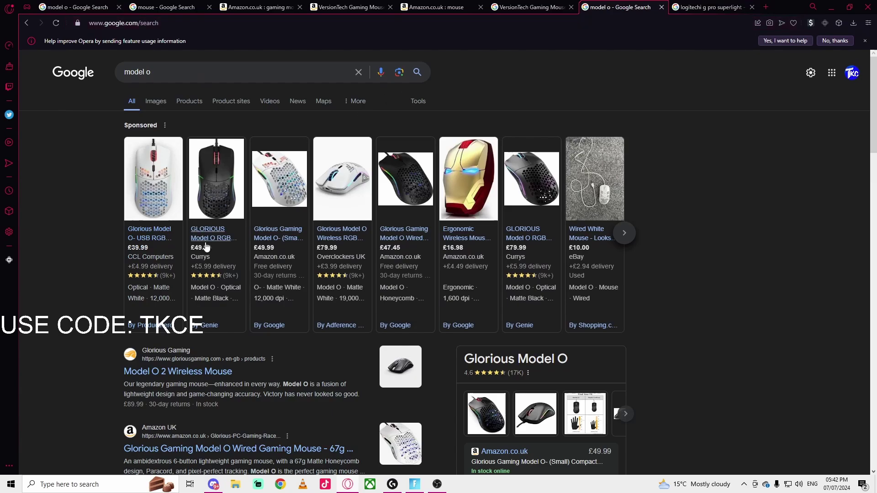
{"action": "left_click", "coordinate": [765, 9]}
{"action": "type", "text": "model o a"}
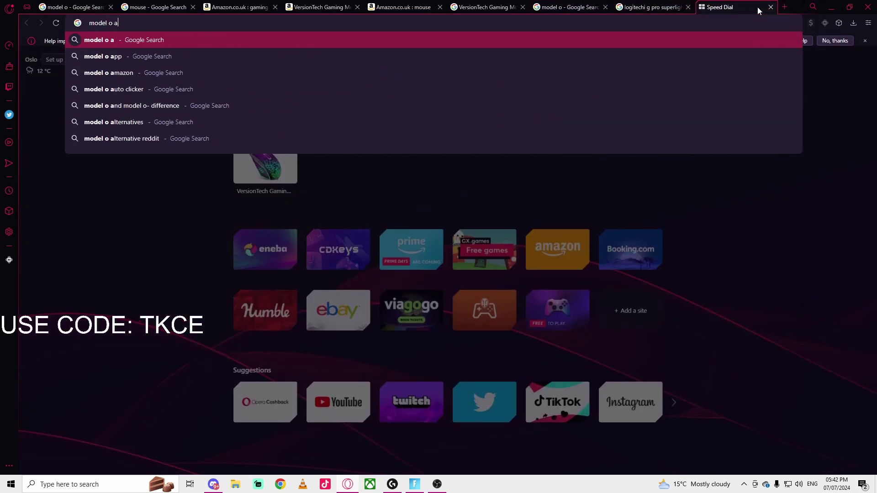
{"action": "type", "text": "pplication "}
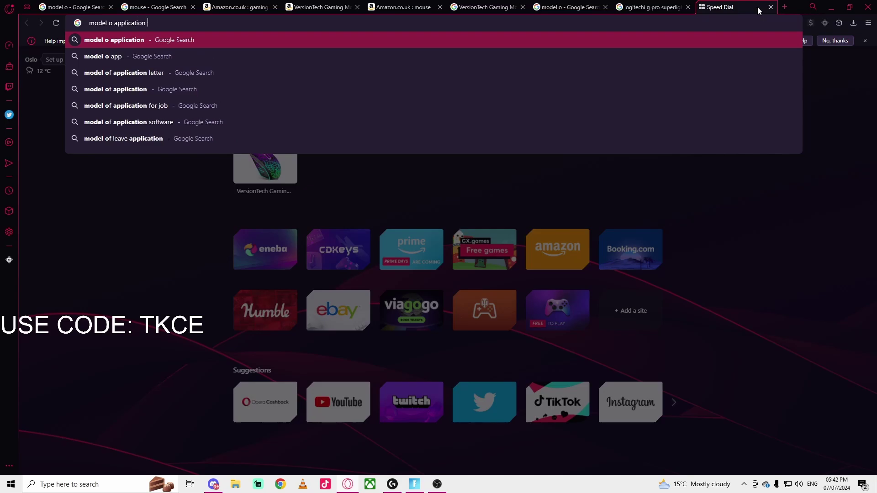
{"action": "type", "text": "software"}
{"action": "key", "text": "Return"}
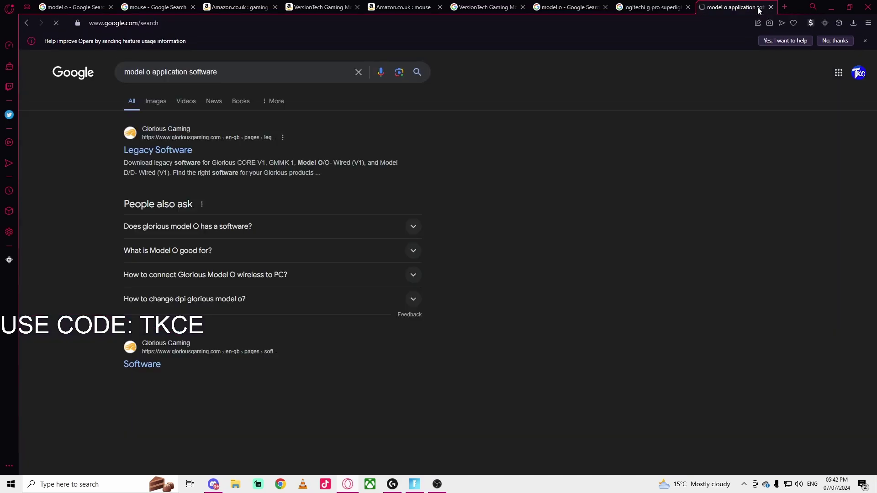
{"action": "scroll", "coordinate": [436, 169], "scroll_direction": "down", "scroll_amount": 5}
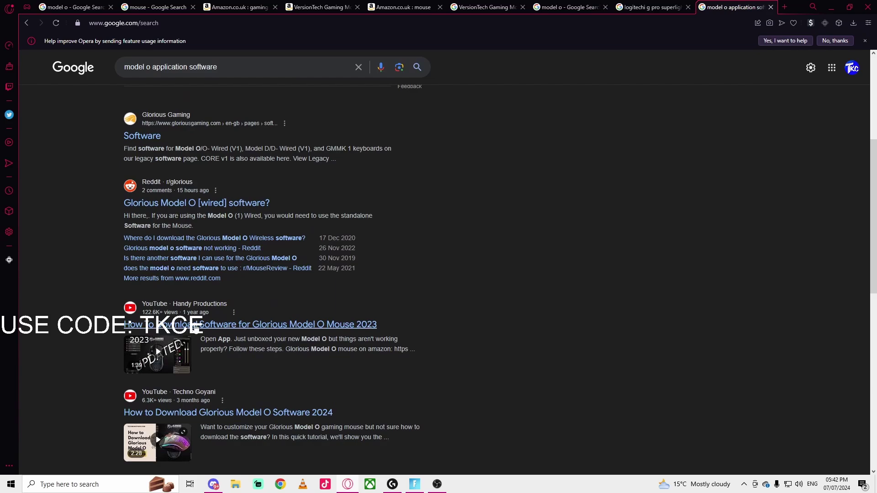
{"action": "scroll", "coordinate": [220, 326], "scroll_direction": "down", "scroll_amount": 3}
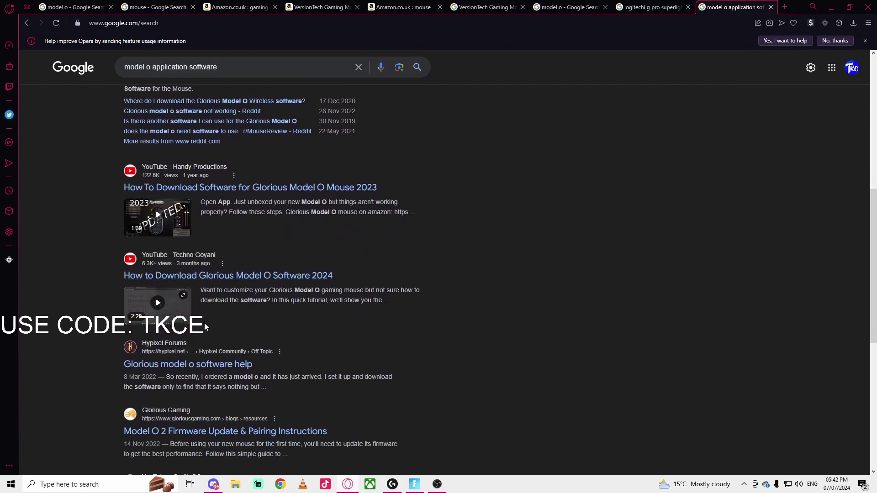
{"action": "scroll", "coordinate": [214, 283], "scroll_direction": "down", "scroll_amount": 3}
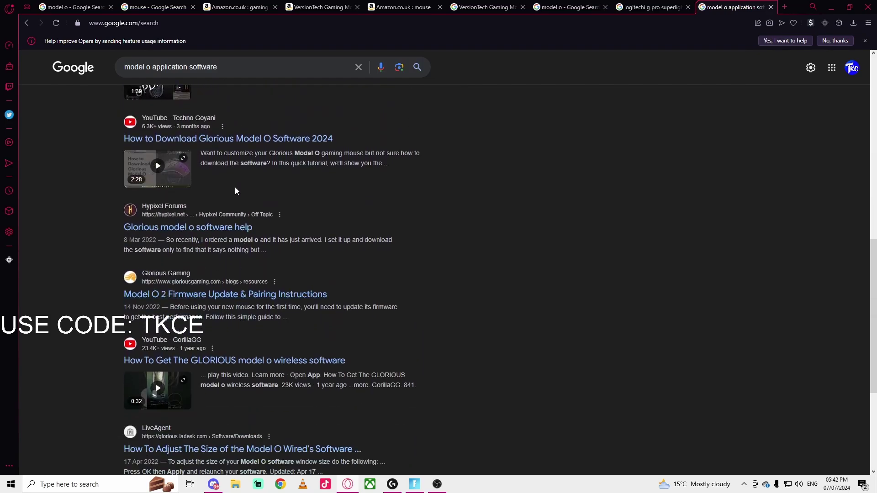
Switch to Fortnite, view the mouse sensitivity values in the Mouse and Keyboard settings, and return to the match
{"action": "left_click", "coordinate": [833, 6]}
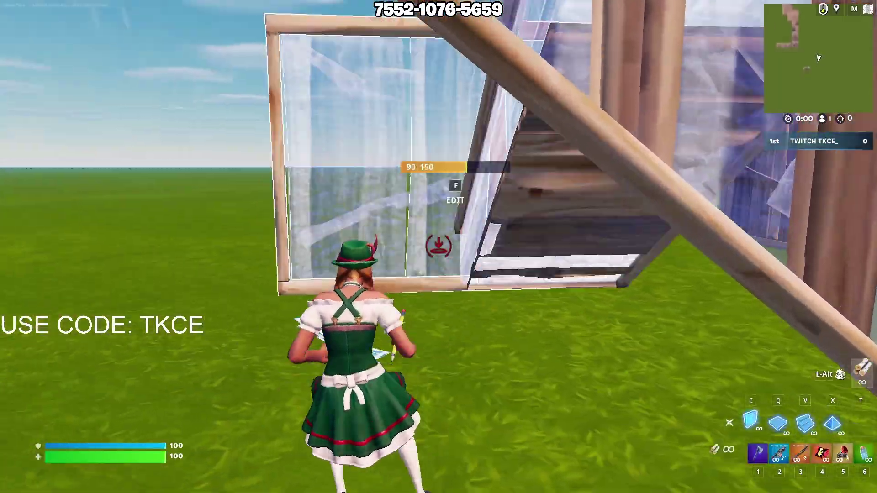
{"action": "left_click", "coordinate": [438, 246]}
{"action": "key", "text": "Escape"}
{"action": "left_click", "coordinate": [601, 366]}
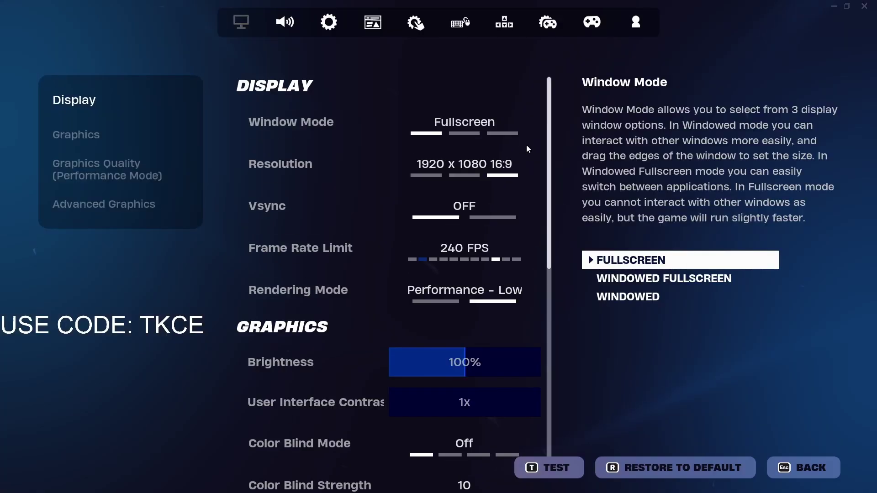
{"action": "left_click", "coordinate": [462, 19]}
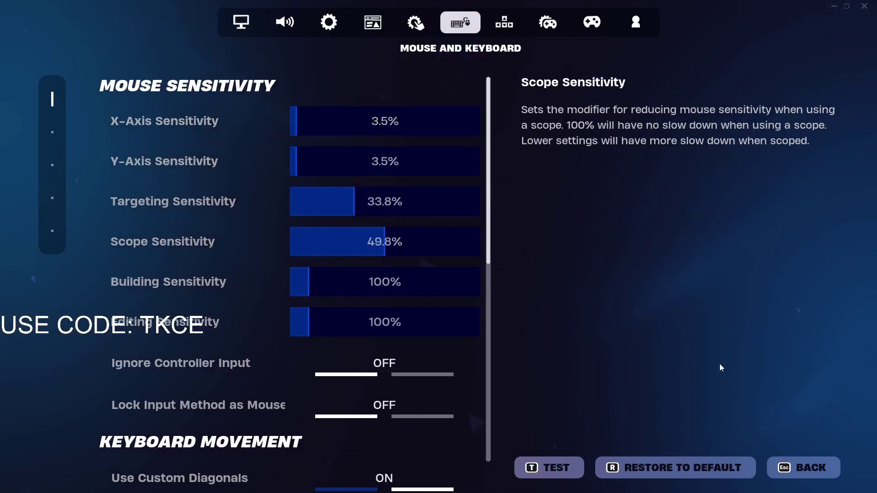
{"action": "left_click", "coordinate": [776, 468]}
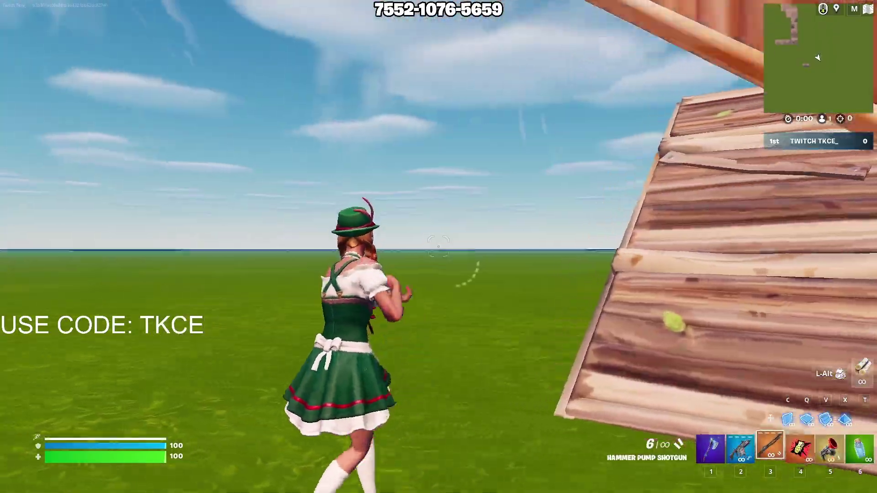
Build and edit wooden walls, floors, ramps and cones around the character in the Fortnite creative map
{"action": "left_click", "coordinate": [438, 246]}
{"action": "left_click", "coordinate": [438, 247]}
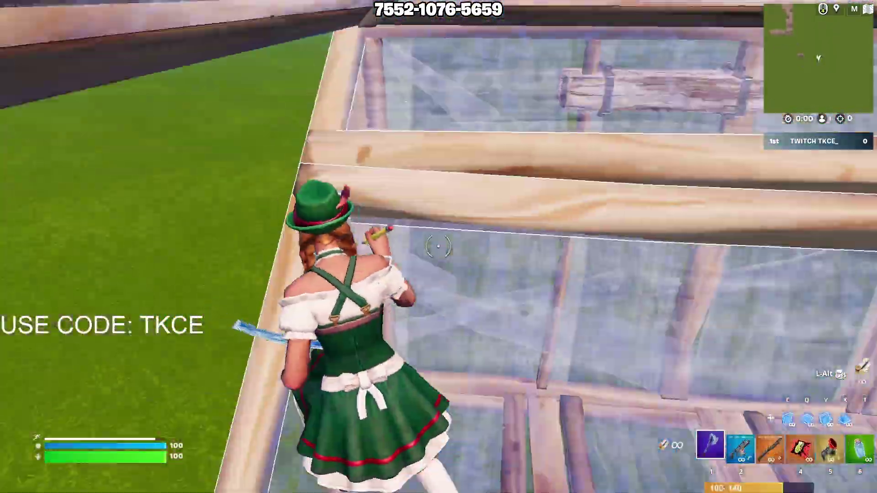
{"action": "key", "text": "f"}
{"action": "left_click", "coordinate": [438, 247]}
{"action": "key", "text": "3"}
{"action": "key", "text": "f"}
{"action": "key", "text": "v"}
{"action": "left_click", "coordinate": [438, 247]}
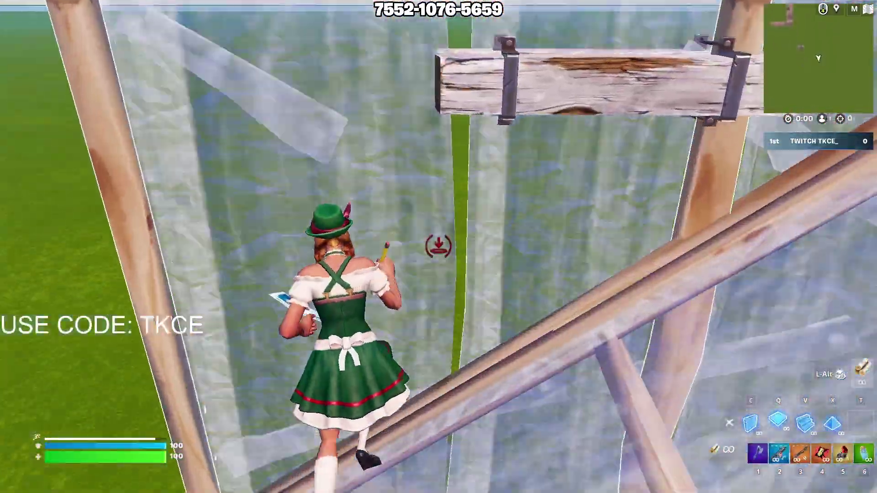
{"action": "key", "text": "1"}
{"action": "key", "text": "v"}
{"action": "key", "text": "f"}
{"action": "left_click", "coordinate": [439, 246]}
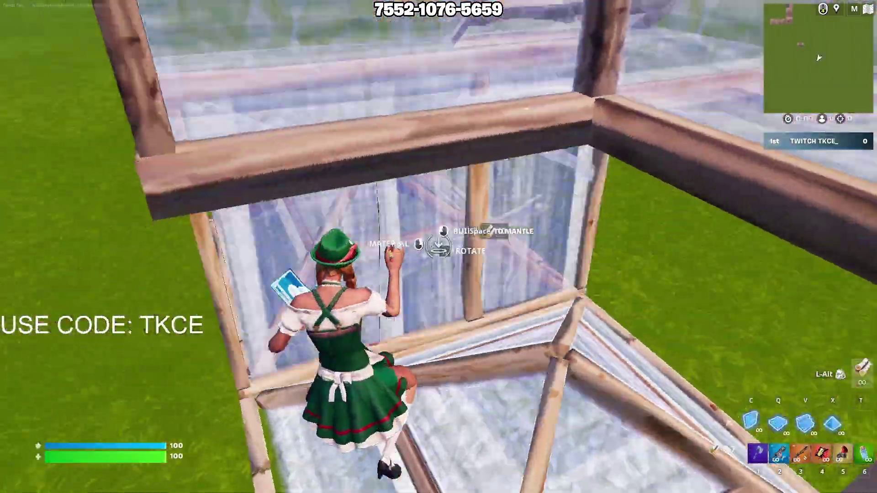
{"action": "key", "text": "x"}
{"action": "left_click", "coordinate": [438, 247]}
{"action": "key", "text": "v"}
{"action": "left_click", "coordinate": [439, 247]}
{"action": "key", "text": "1"}
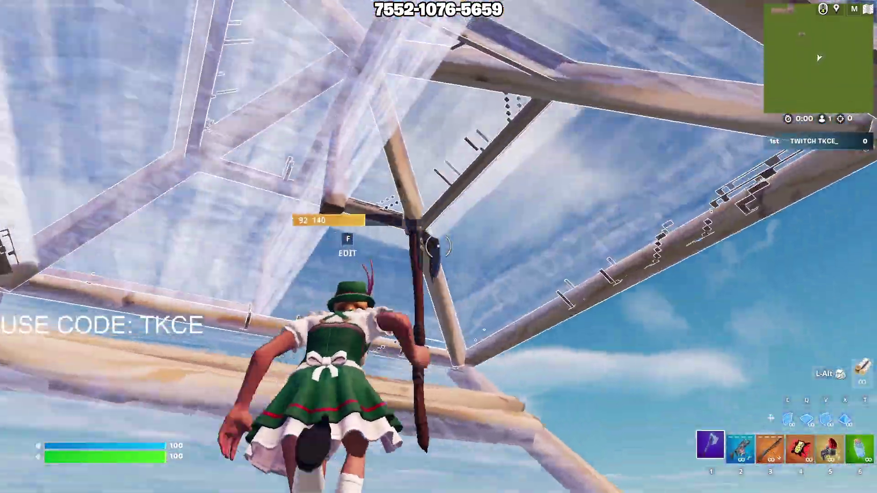
{"action": "key", "text": "c"}
{"action": "left_click", "coordinate": [438, 246]}
{"action": "key", "text": "f"}
{"action": "left_click", "coordinate": [438, 247]}
{"action": "key", "text": "1"}
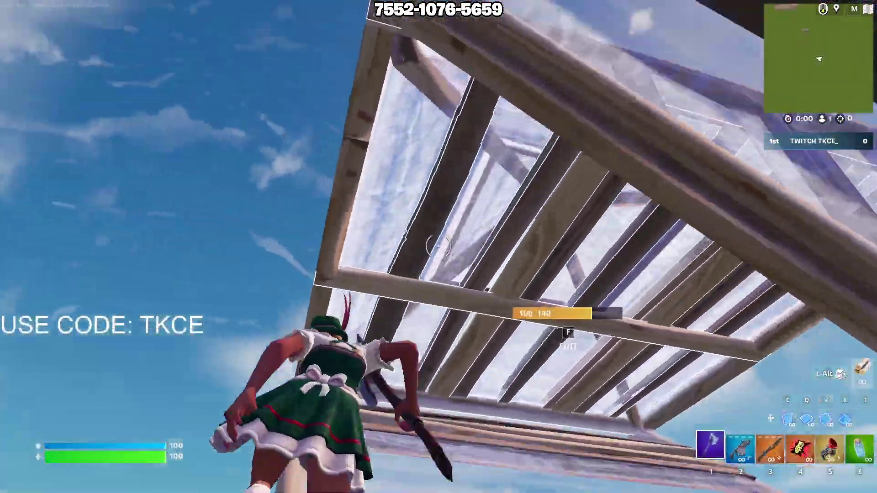
{"action": "key", "text": "c"}
{"action": "left_click", "coordinate": [438, 246]}
{"action": "key", "text": "q"}
{"action": "left_click", "coordinate": [439, 246]}
{"action": "left_click", "coordinate": [438, 246]}
{"action": "key", "text": "f"}
{"action": "left_click", "coordinate": [438, 246]}
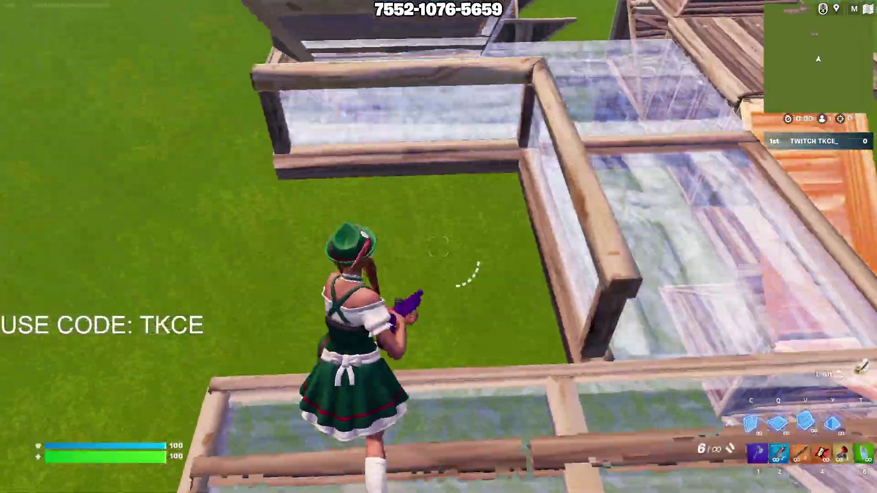
{"action": "key", "text": "c"}
{"action": "left_click", "coordinate": [439, 247]}
{"action": "key", "text": "f"}
{"action": "left_click", "coordinate": [438, 247]}
{"action": "key", "text": "f"}
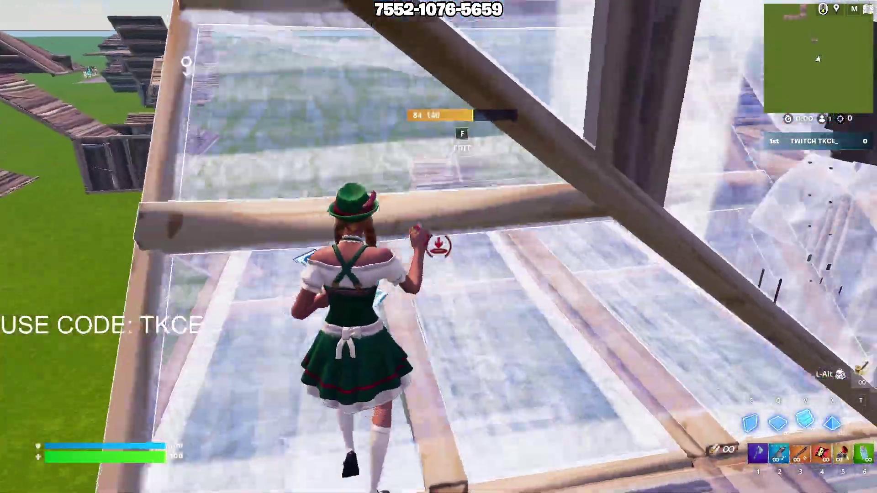
{"action": "key", "text": "v"}
{"action": "key", "text": "q"}
{"action": "key", "text": "3"}
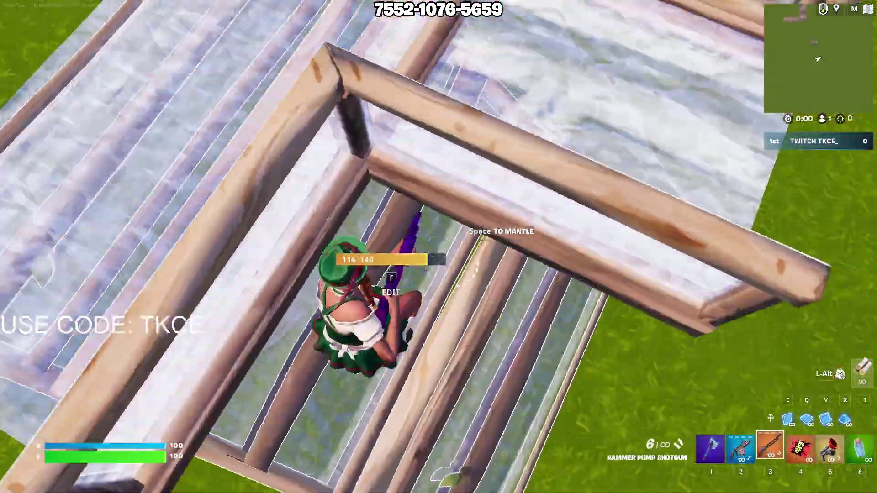